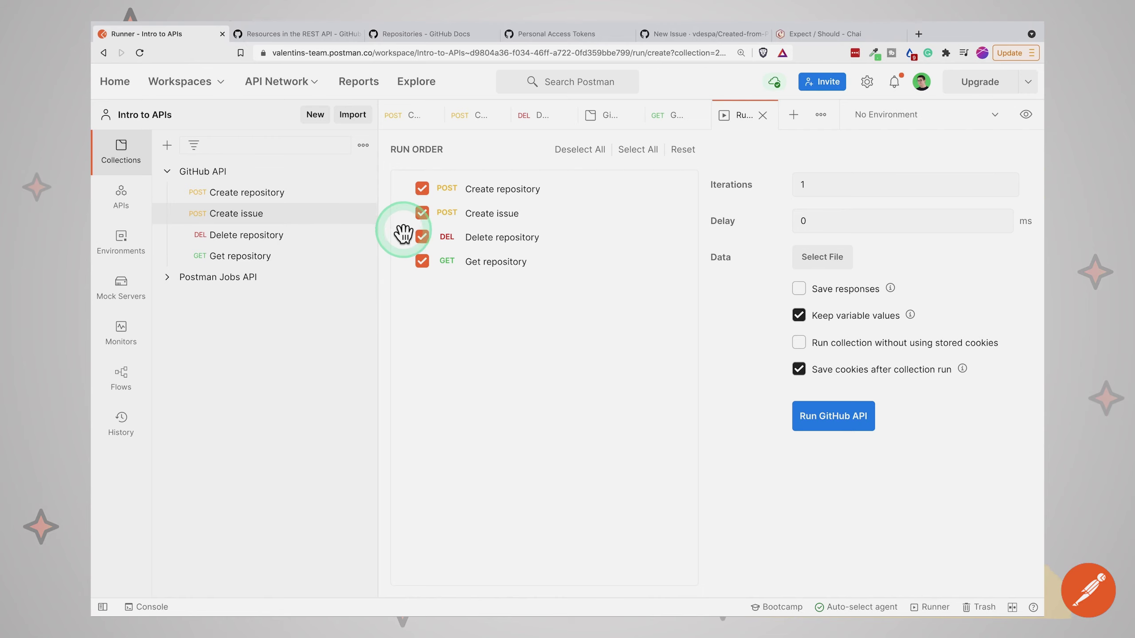
# Run all four requests of the GitHub API collection once and inspect the request and response bodies of Create repository.
pyautogui.moveTo(403, 218)
pyautogui.mouseDown()
pyautogui.moveTo(402, 181)
pyautogui.moveTo(400, 222)
pyautogui.mouseUp()
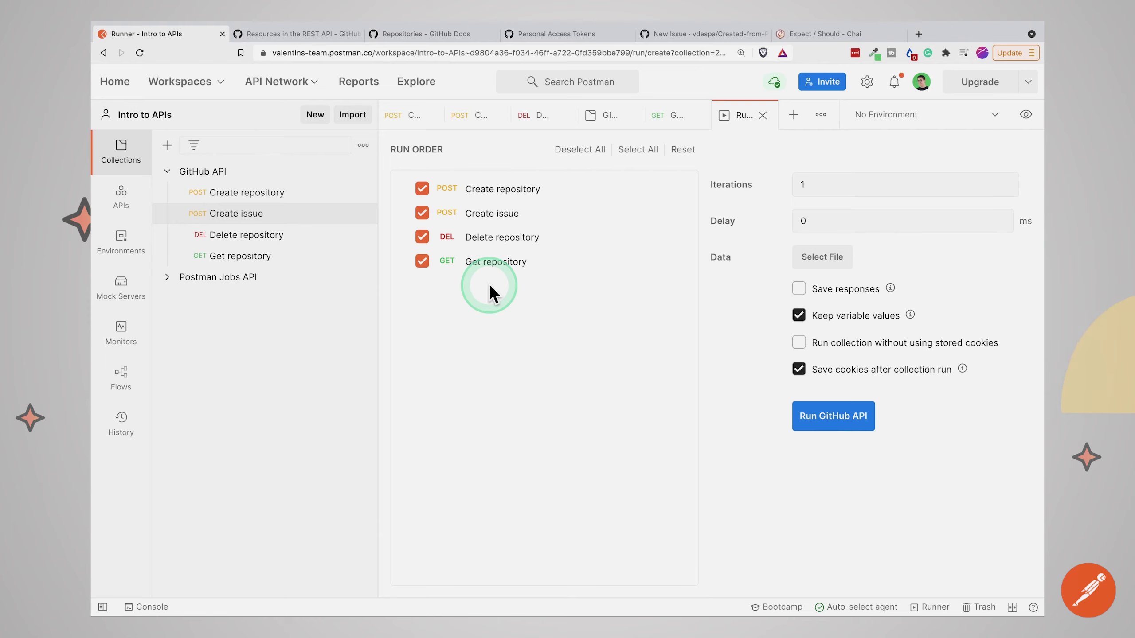
pyautogui.click(819, 422)
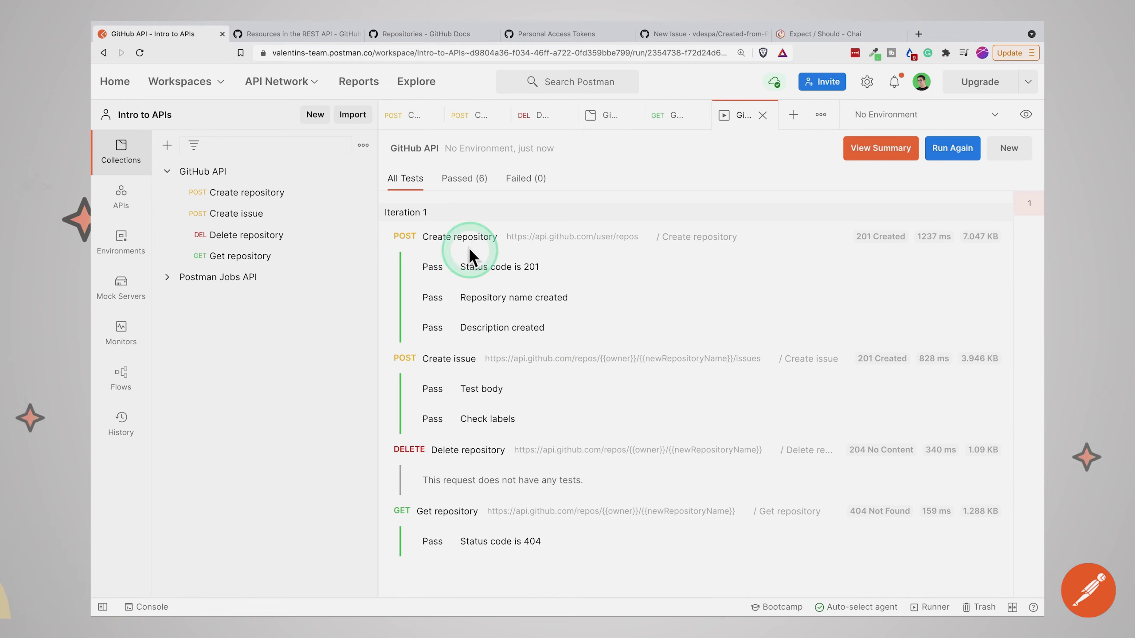
pyautogui.click(461, 237)
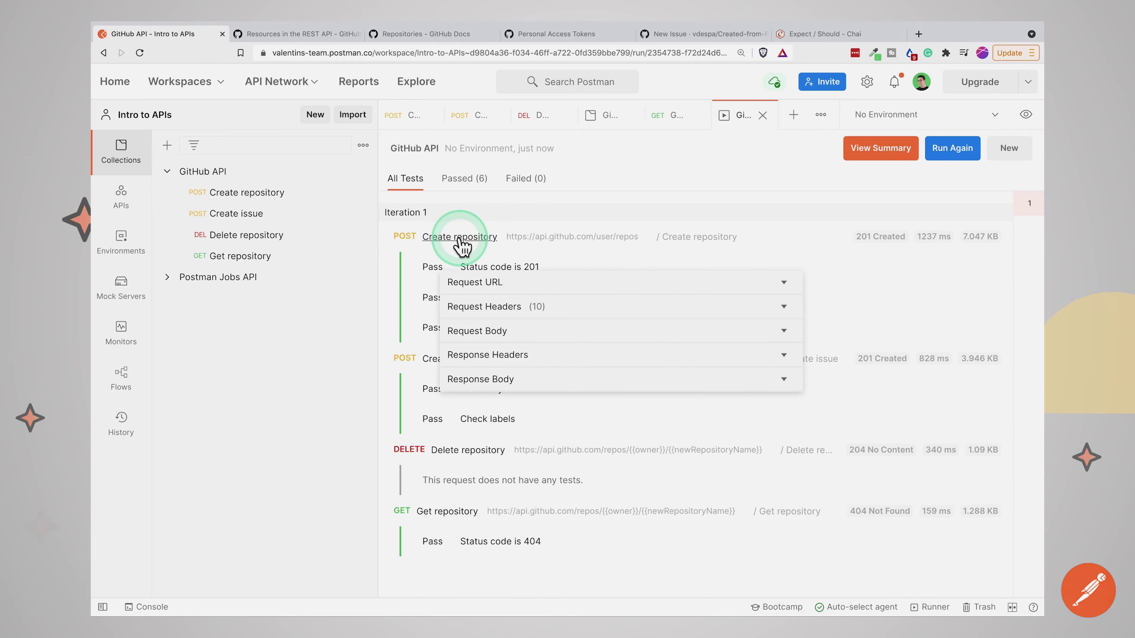
pyautogui.click(492, 331)
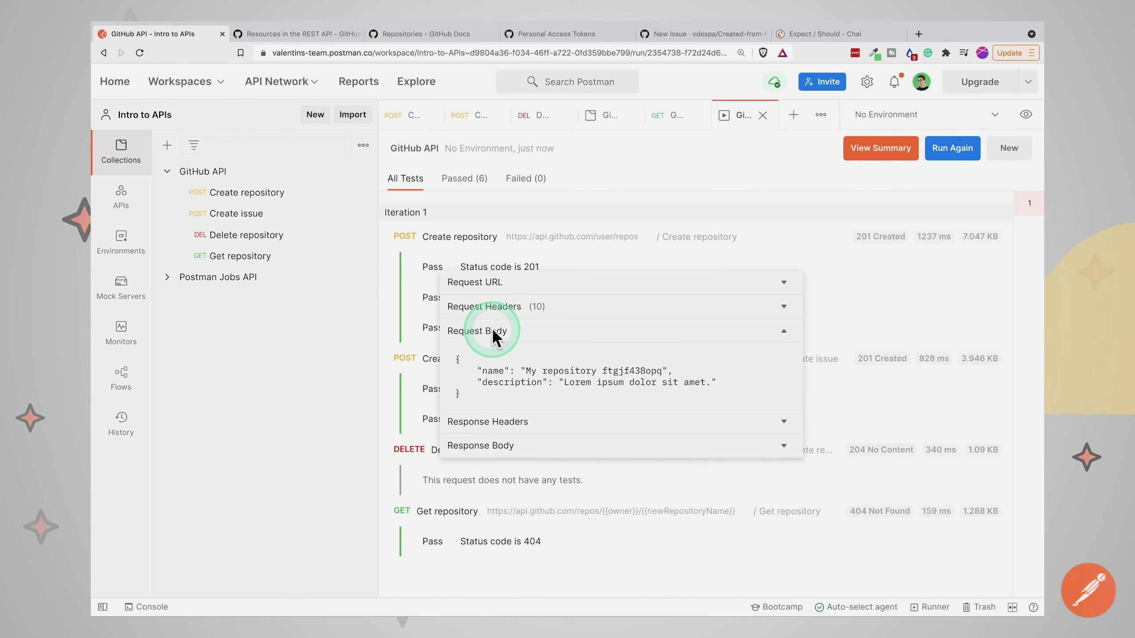
pyautogui.click(493, 331)
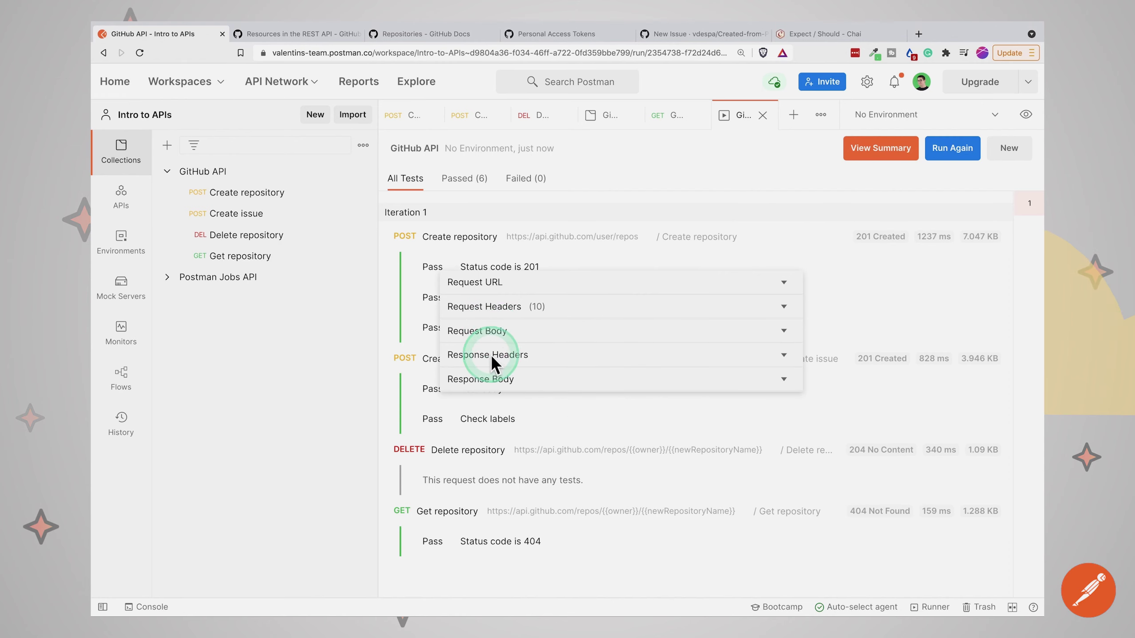
pyautogui.click(490, 378)
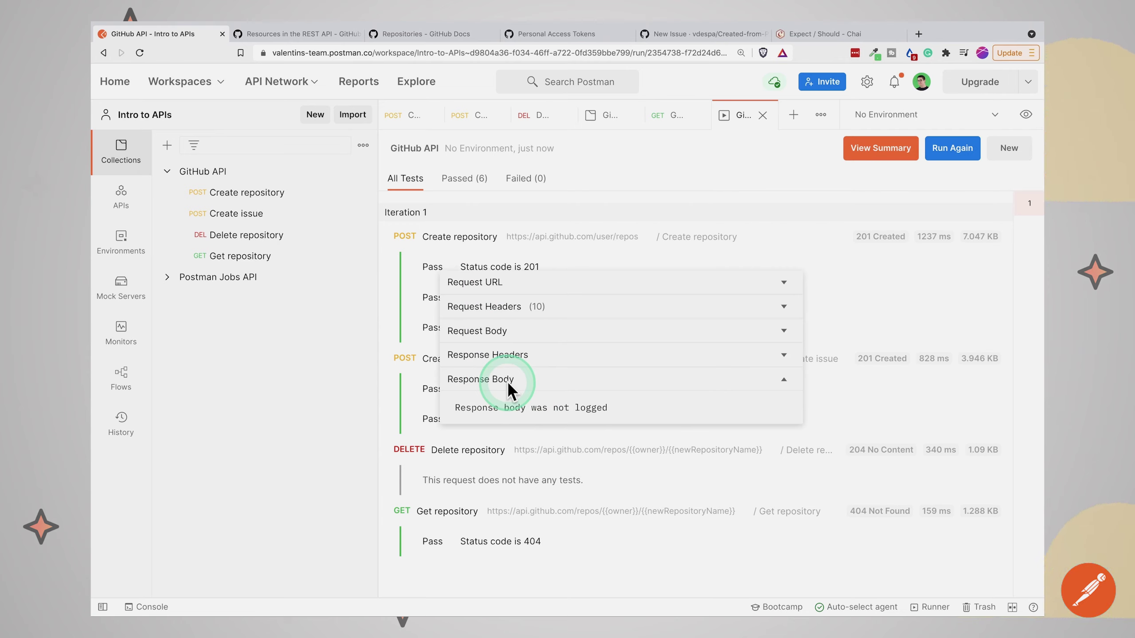
pyautogui.click(507, 382)
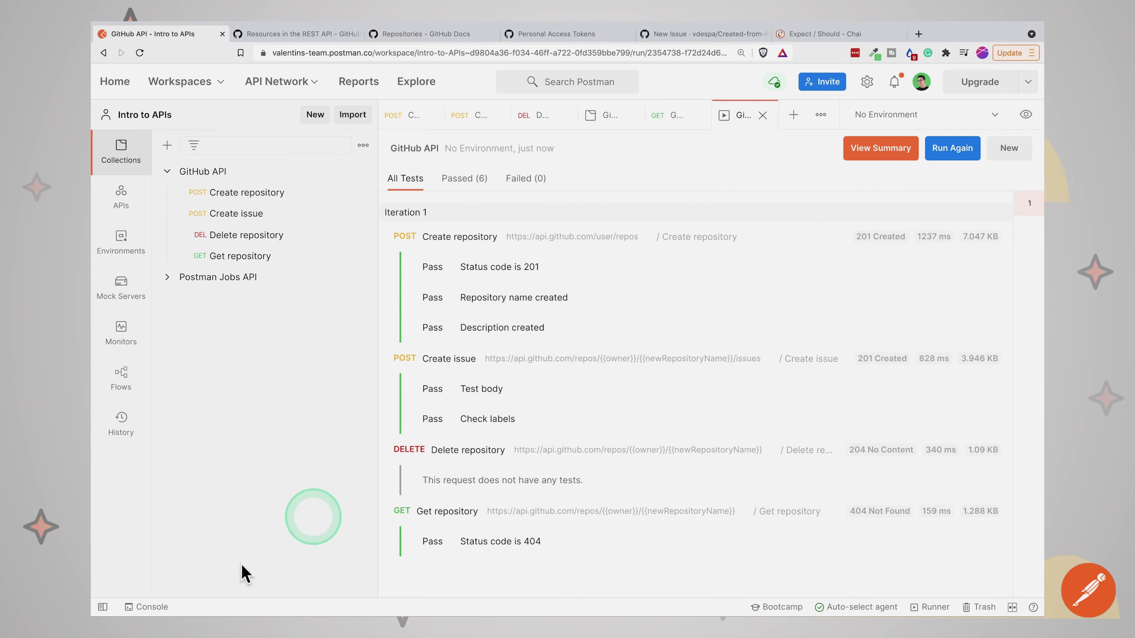
# Open the console, clear its logs, and run the GitHub API collection again.
pyautogui.click(145, 607)
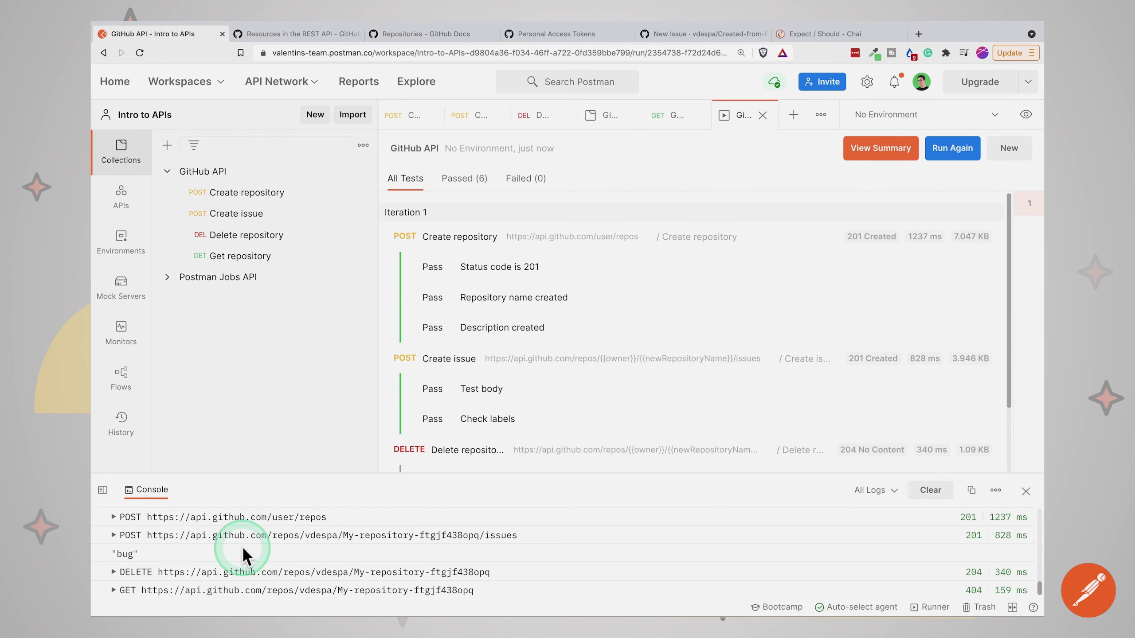
pyautogui.click(929, 489)
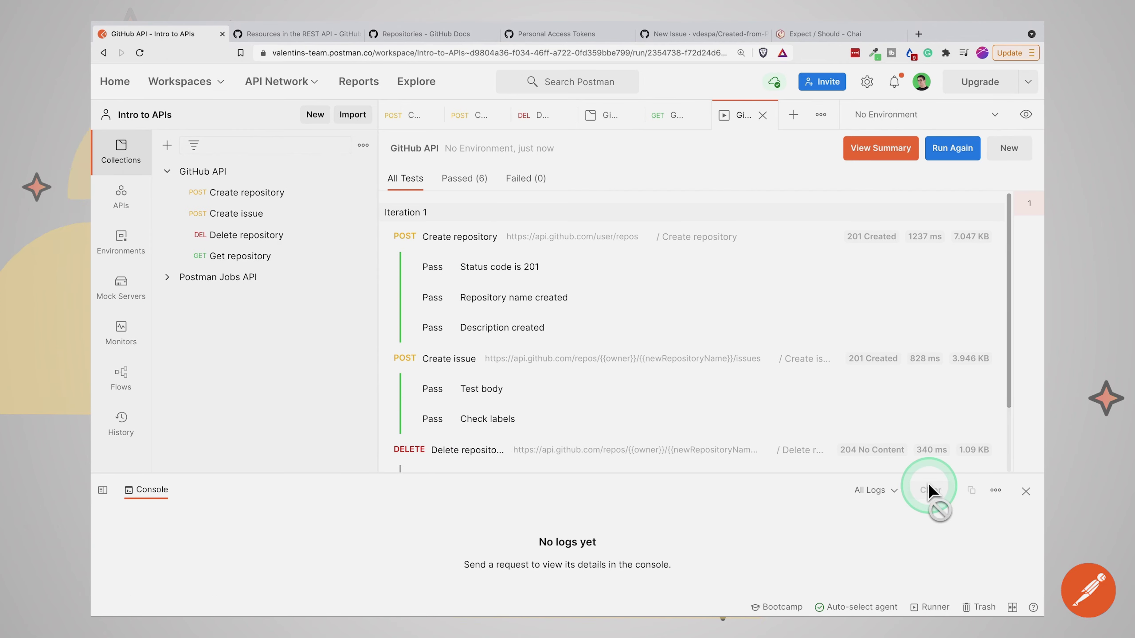
pyautogui.click(951, 150)
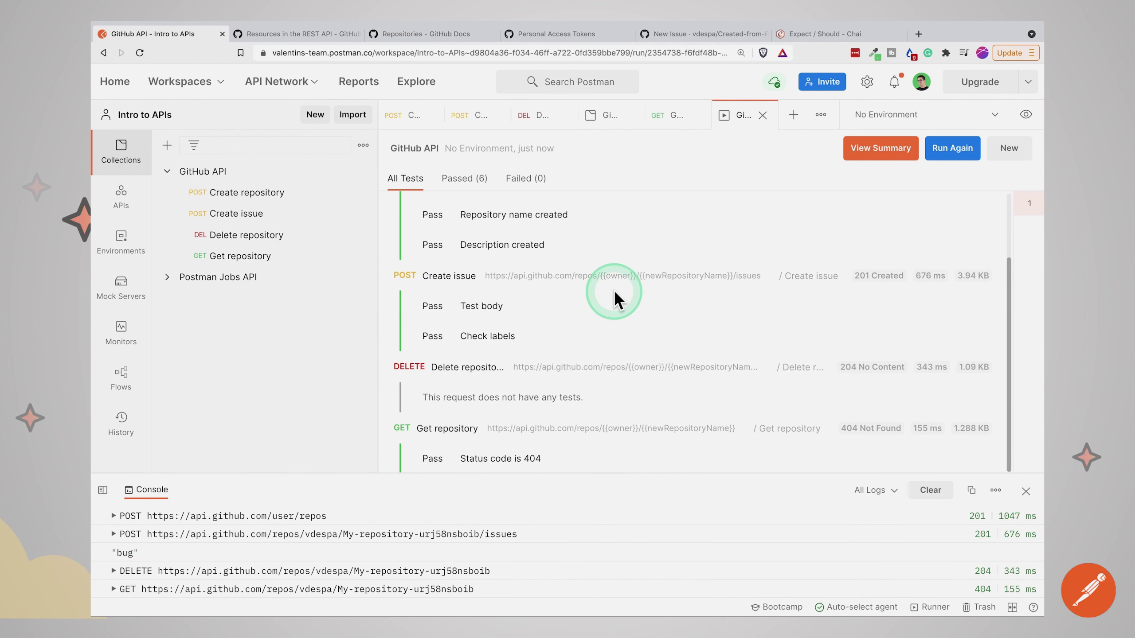
pyautogui.scroll(2, 613, 290)
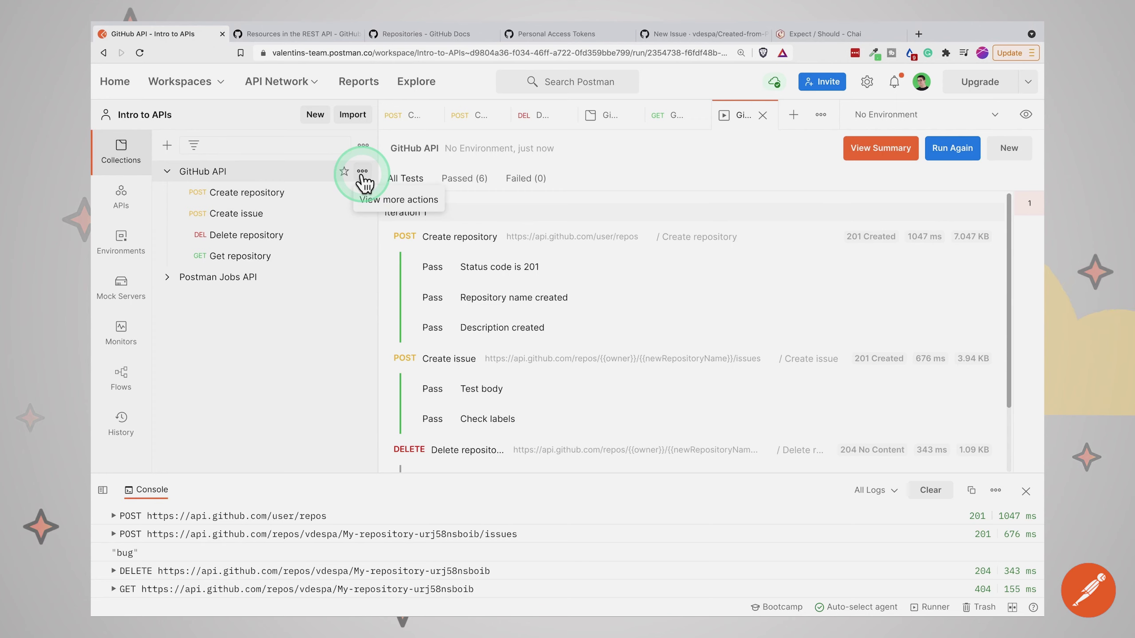
# Set up a new run of the GitHub API collection with Save responses enabled and start it.
pyautogui.click(362, 174)
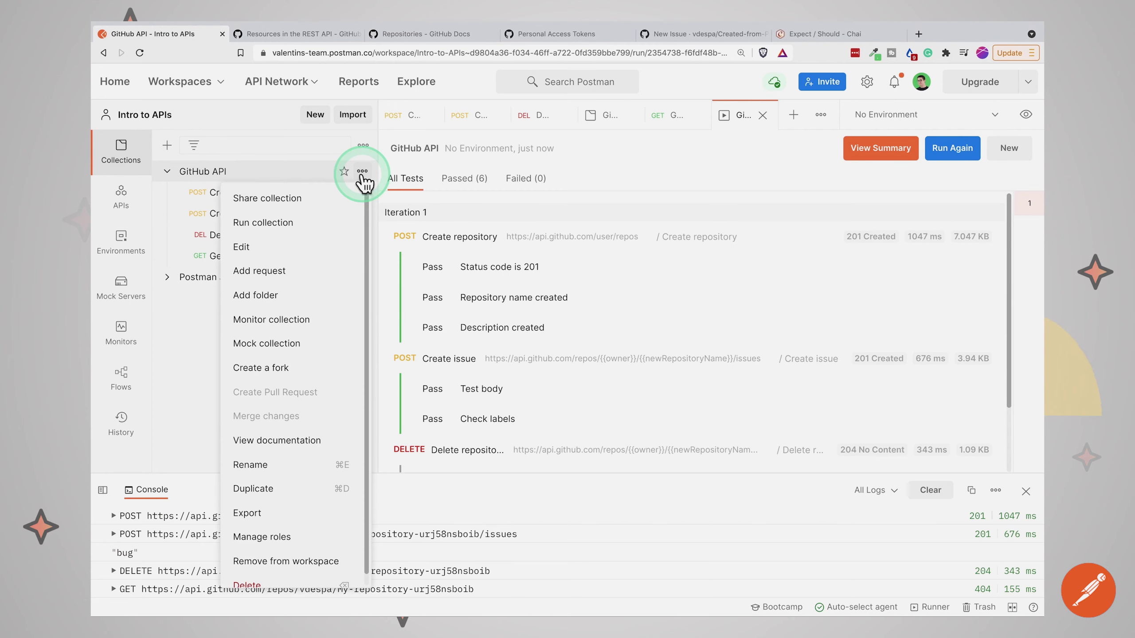
pyautogui.click(290, 222)
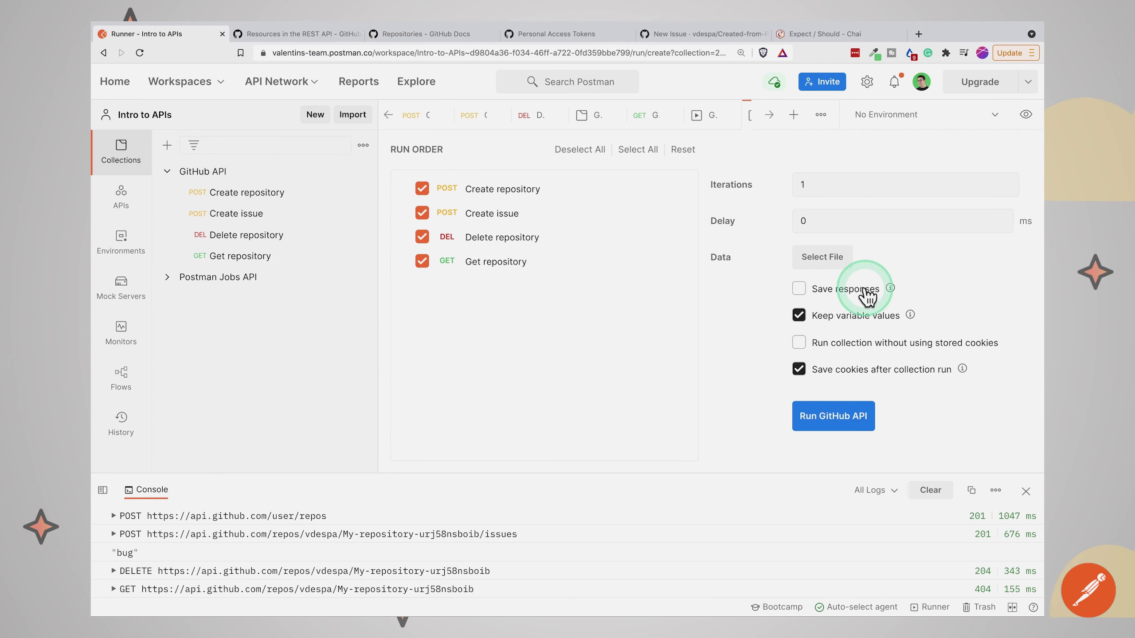
pyautogui.click(834, 297)
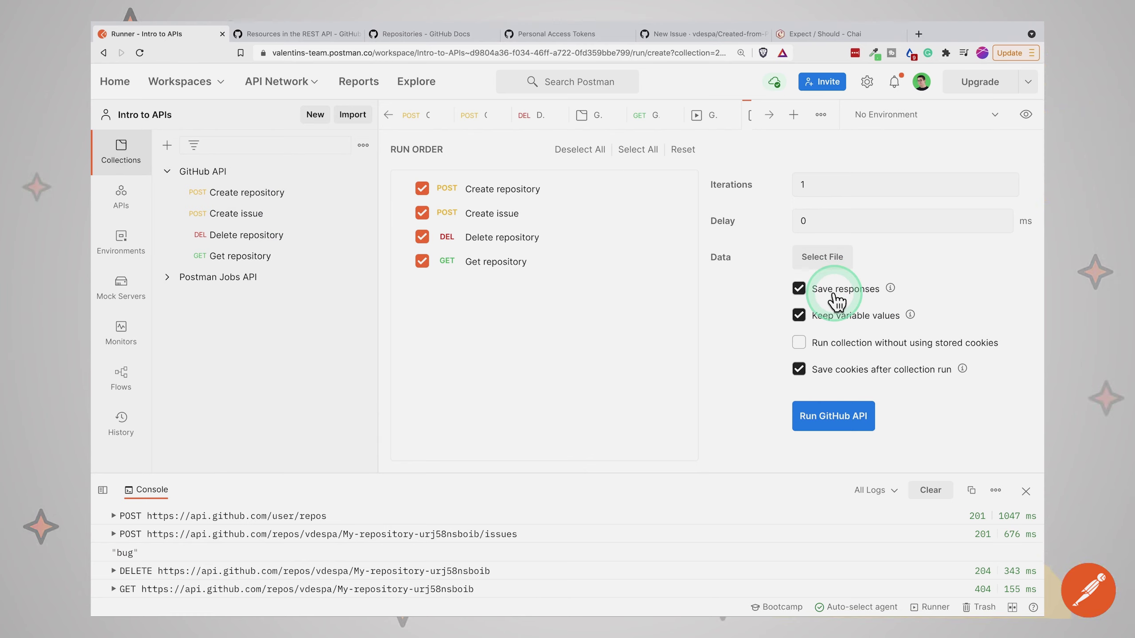
pyautogui.click(931, 490)
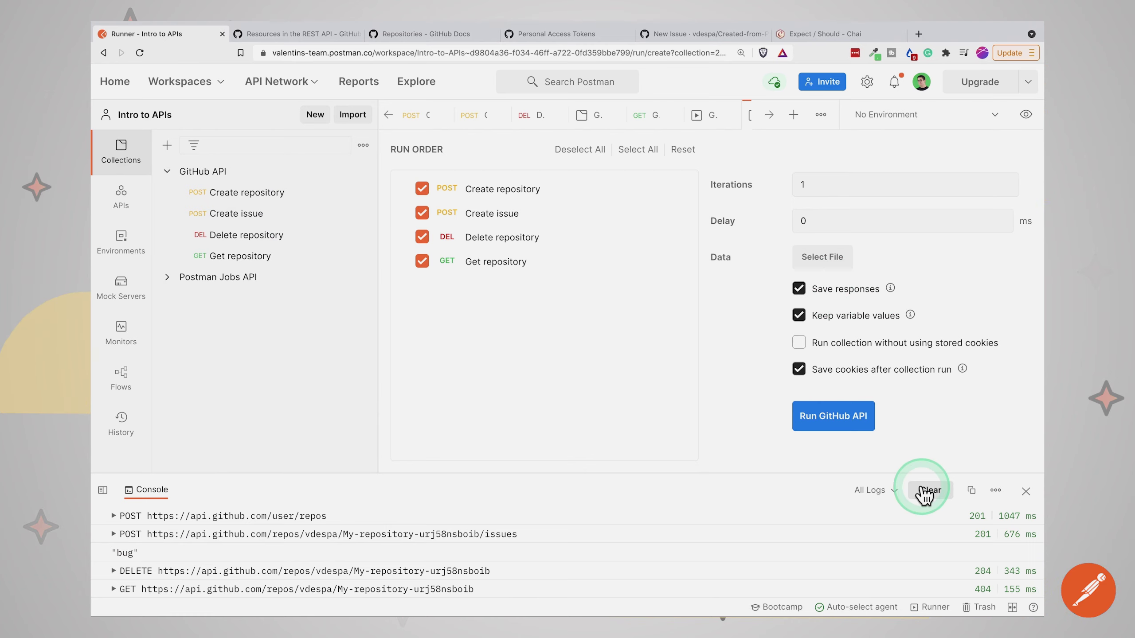
pyautogui.click(839, 430)
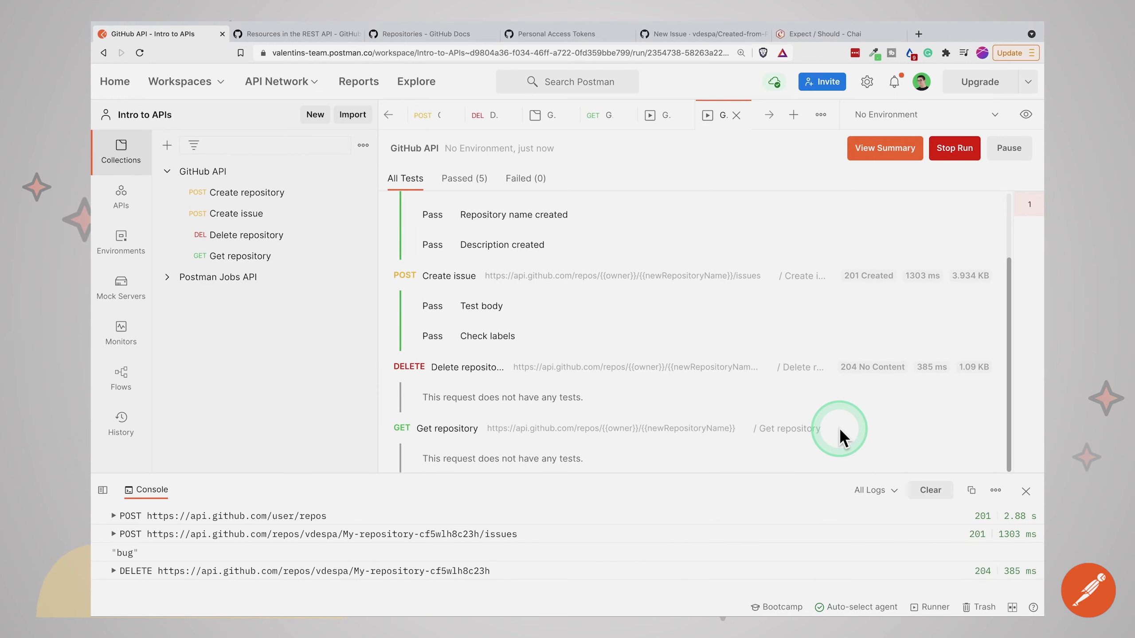
# Examine the request body and the saved response body of Create repository in the run results.
pyautogui.click(467, 244)
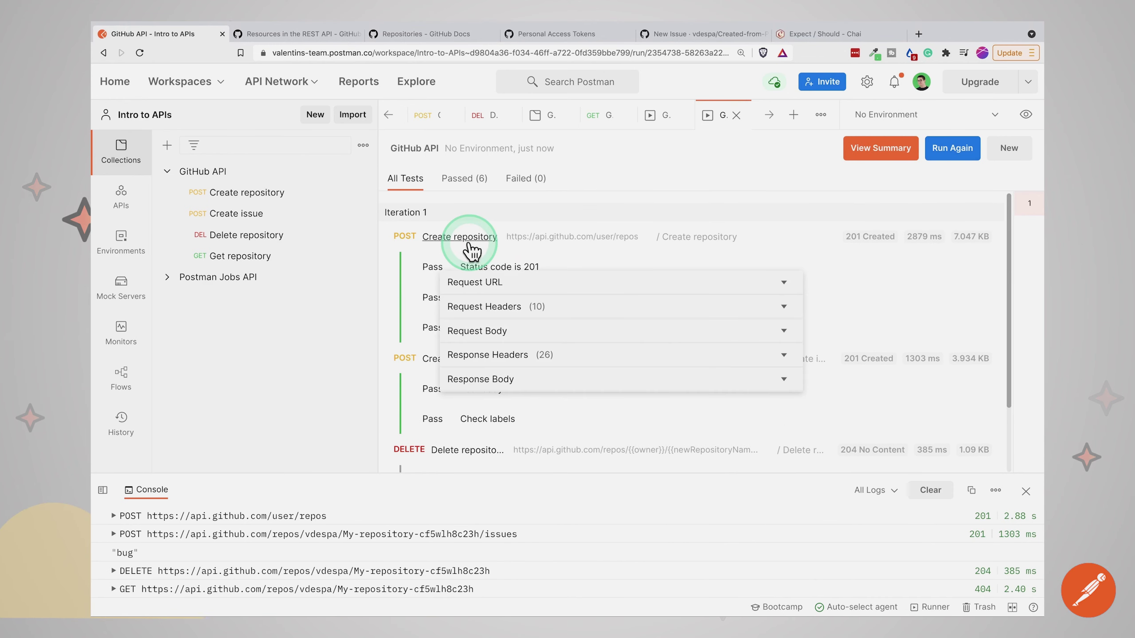
pyautogui.click(491, 330)
pyautogui.click(491, 330)
pyautogui.click(494, 384)
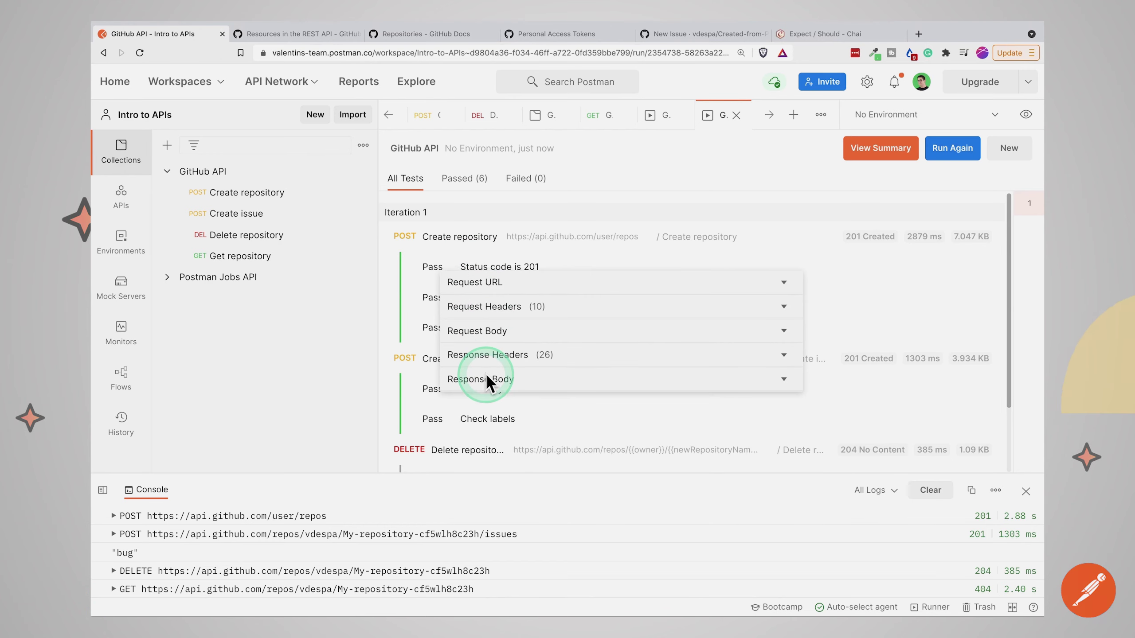
pyautogui.click(559, 436)
pyautogui.scroll(-3, 559, 436)
pyautogui.scroll(3, 559, 436)
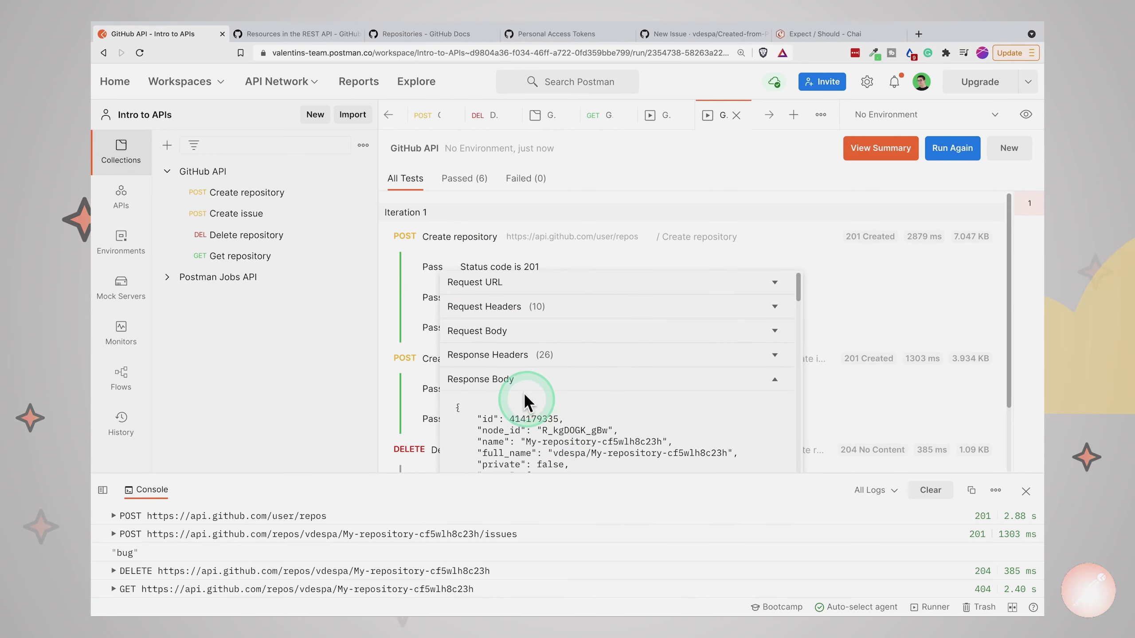
pyautogui.click(518, 384)
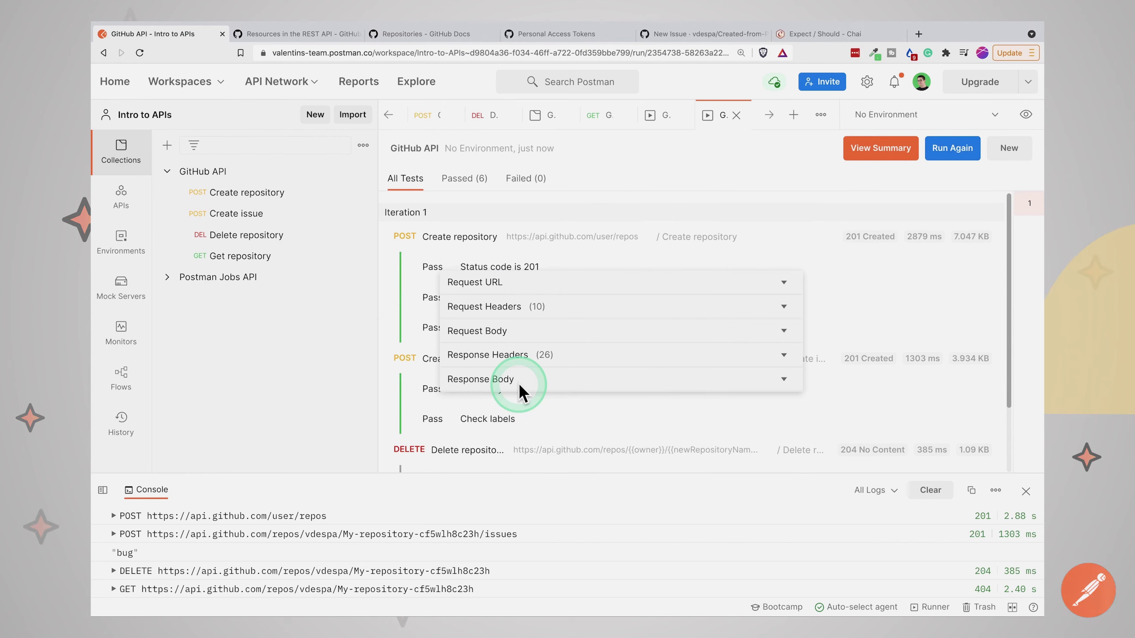
pyautogui.click(869, 291)
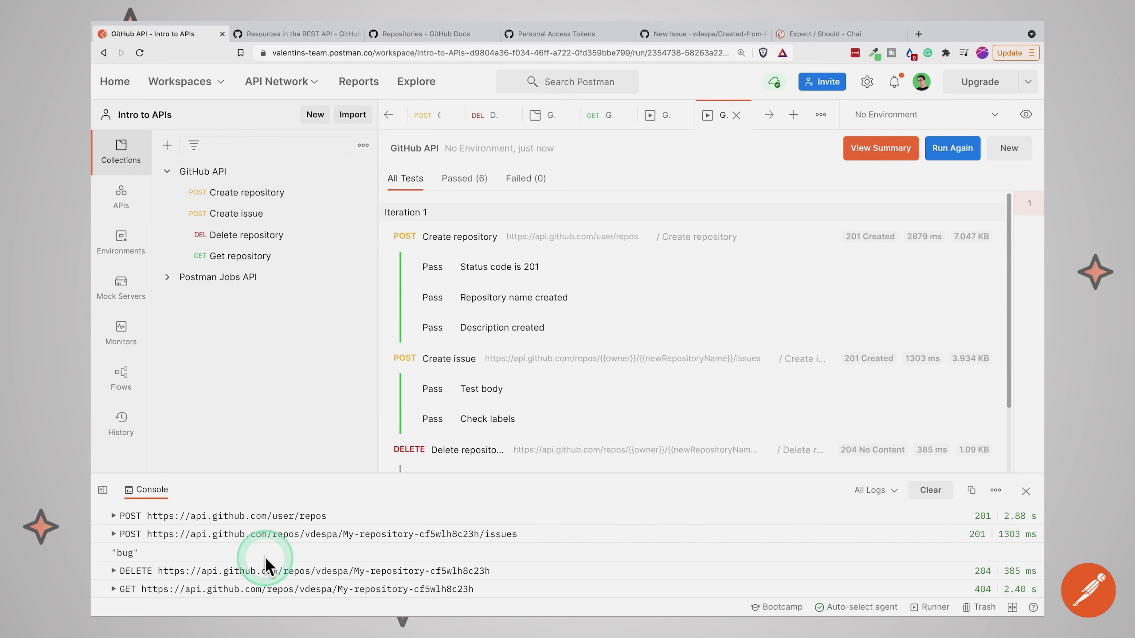
# Close the console and start a monitor for the GitHub API collection, naming it Test GitHub API.
pyautogui.click(1025, 492)
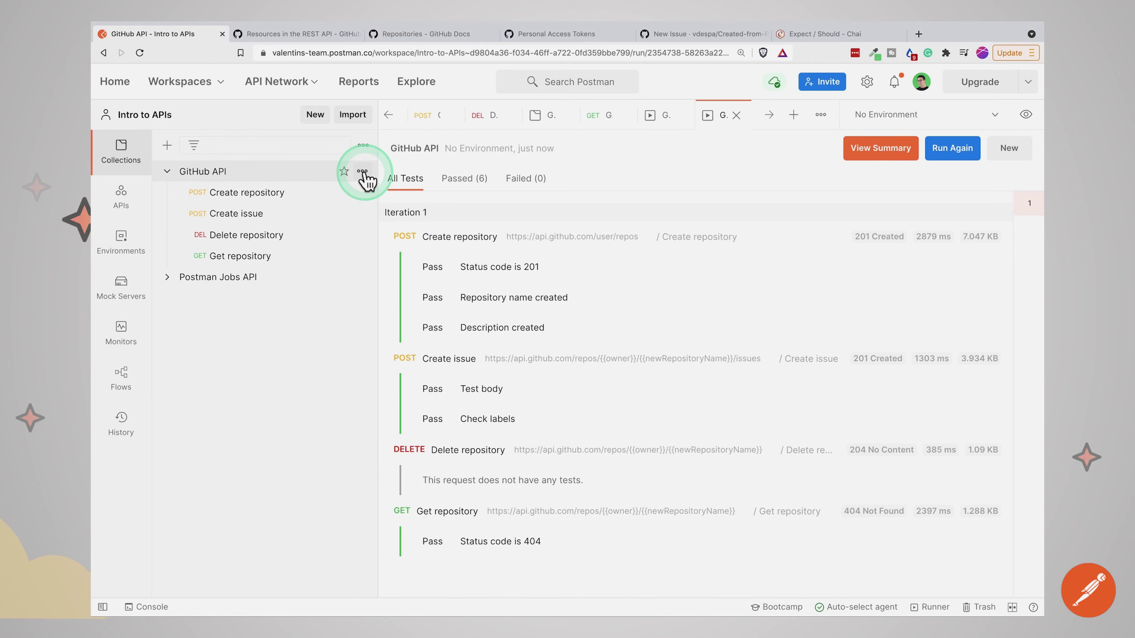
pyautogui.click(362, 171)
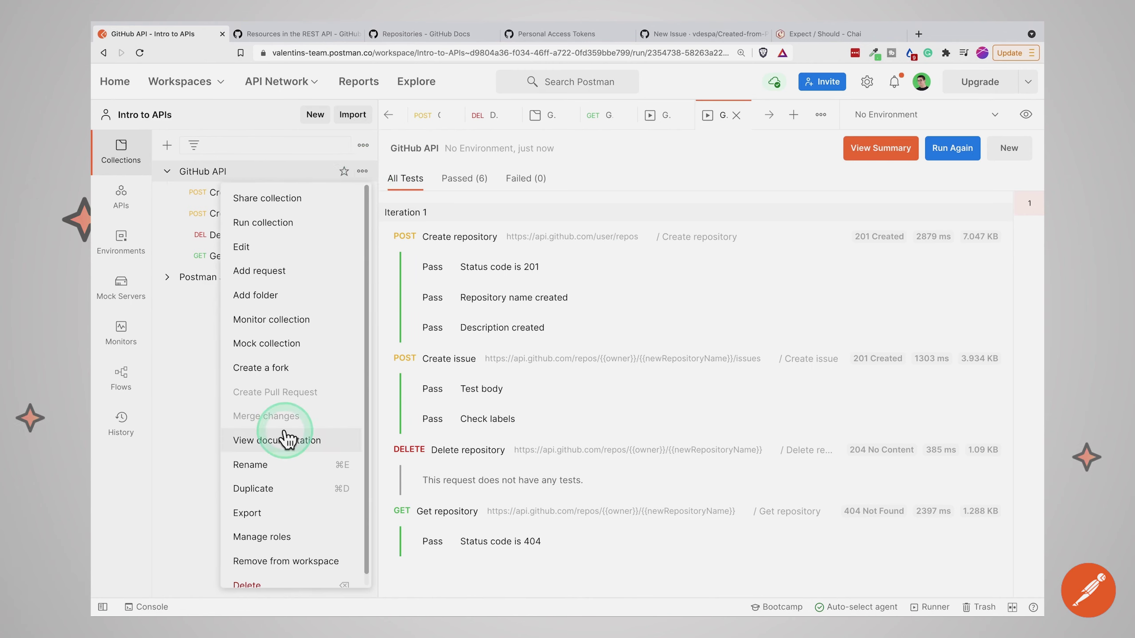
pyautogui.click(268, 318)
pyautogui.click(408, 255)
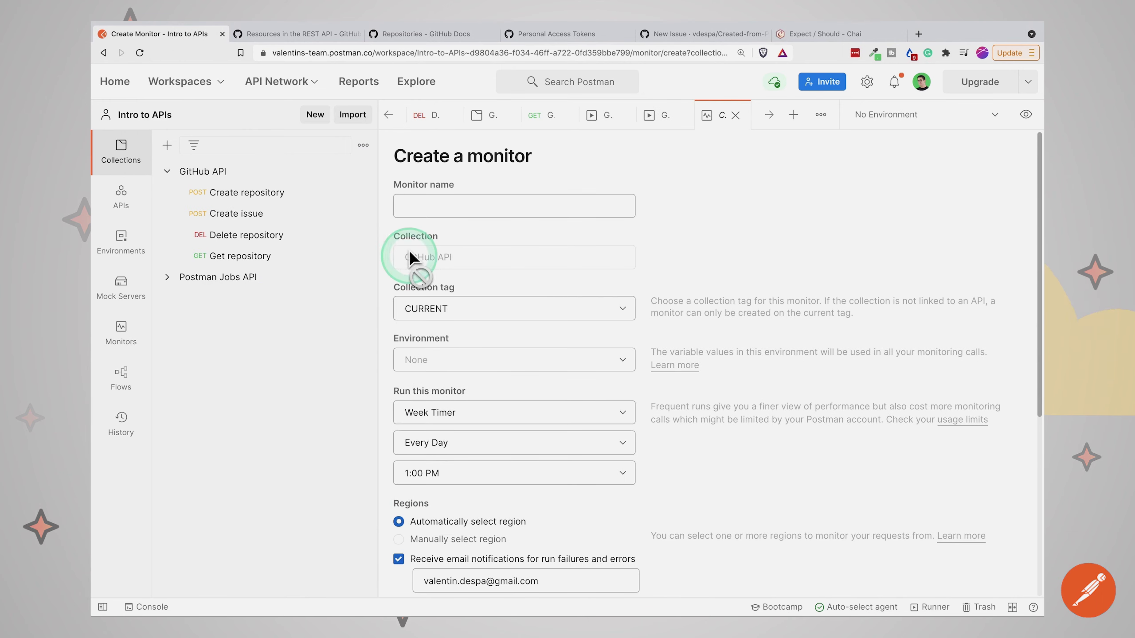
pyautogui.click(420, 208)
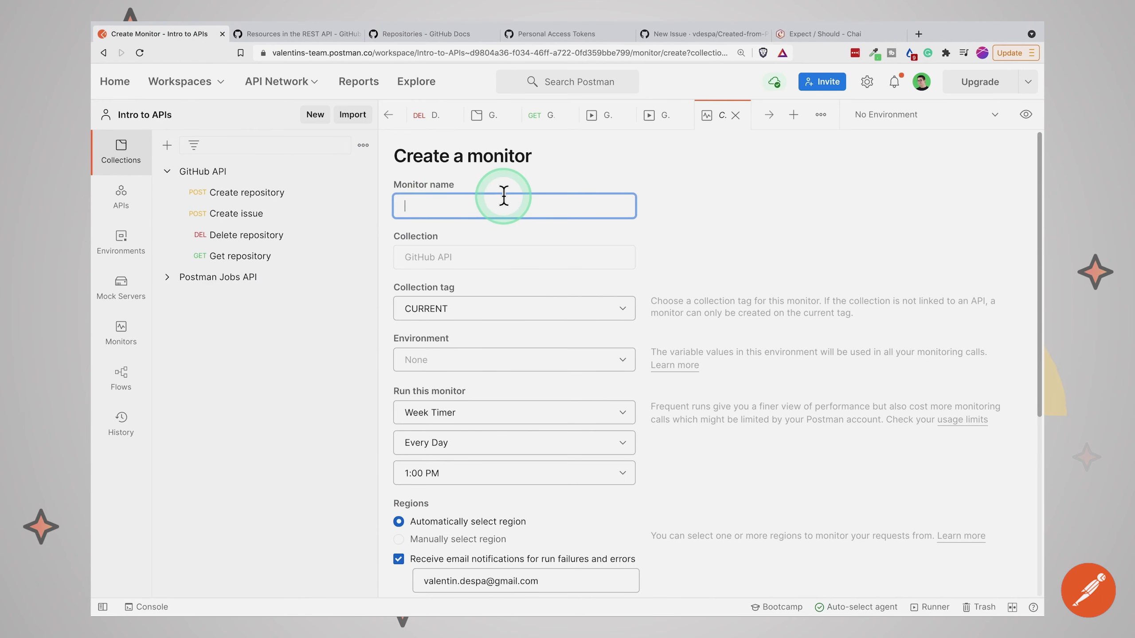
pyautogui.write('Test Git')
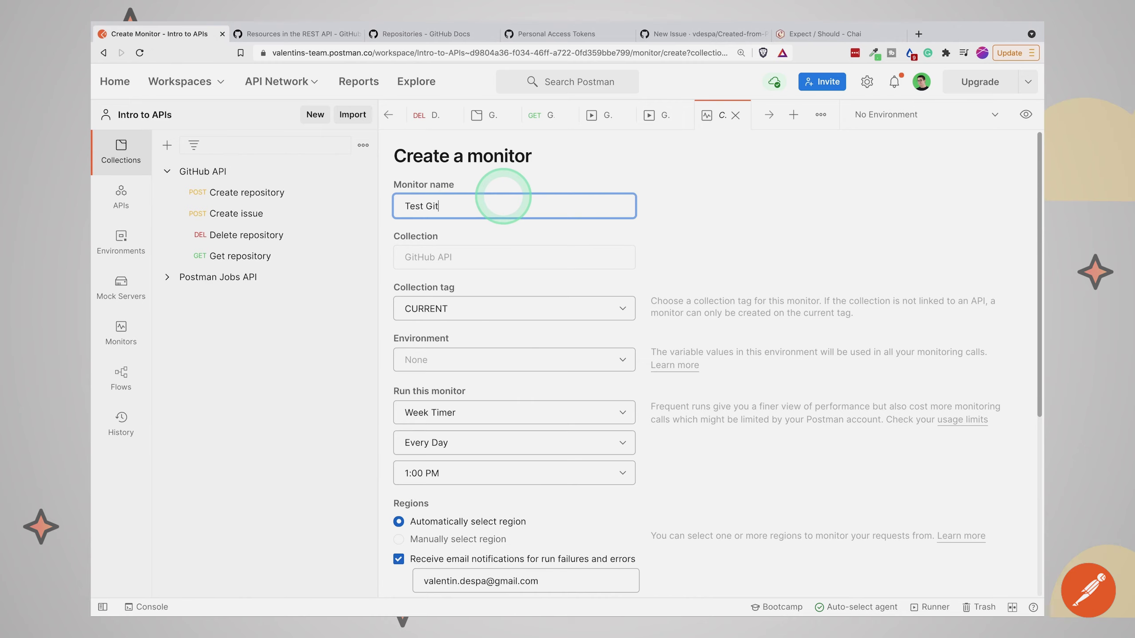
pyautogui.write('Hub API')
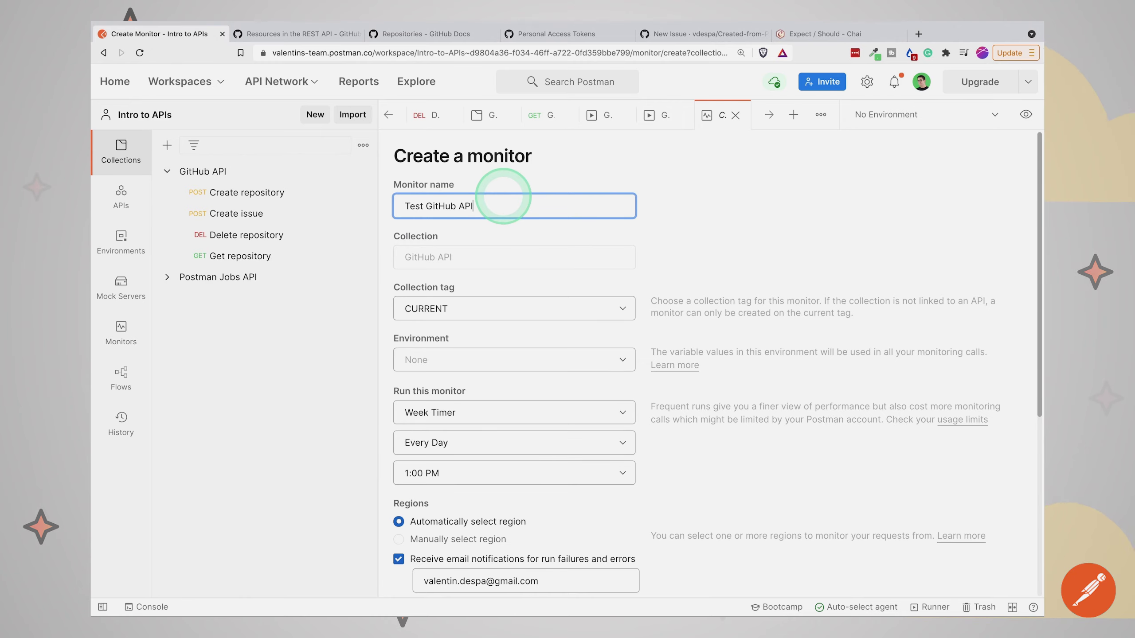
# Create the monitor with the default schedule of every day at 1:00 PM and the default notification settings.
pyautogui.scroll(-2, 681, 268)
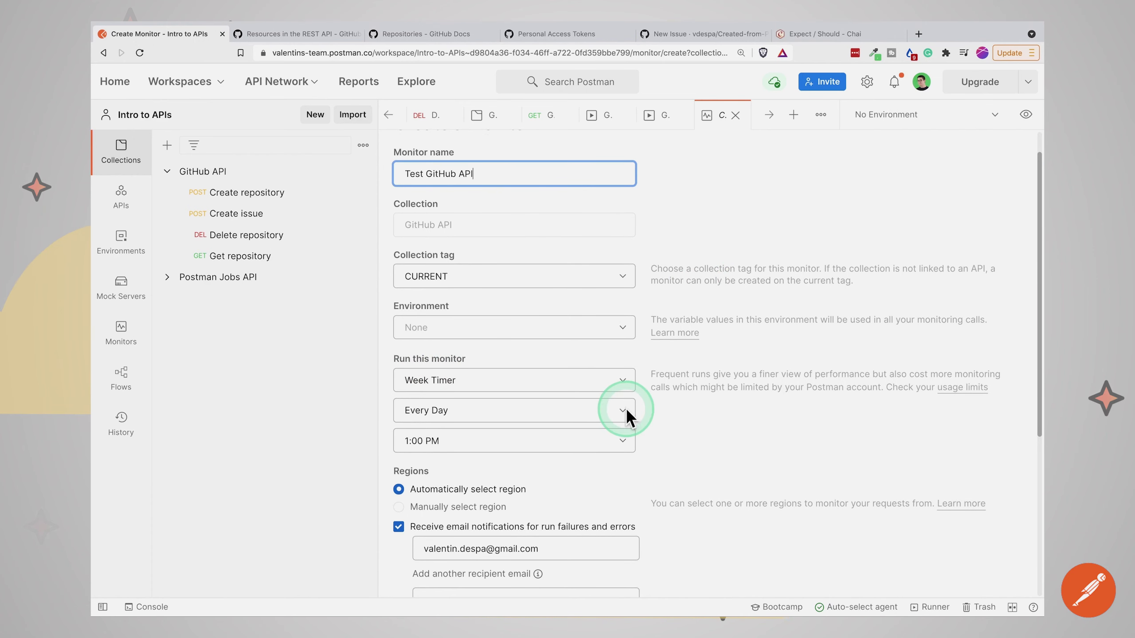
pyautogui.scroll(-2, 670, 428)
pyautogui.scroll(-5, 670, 428)
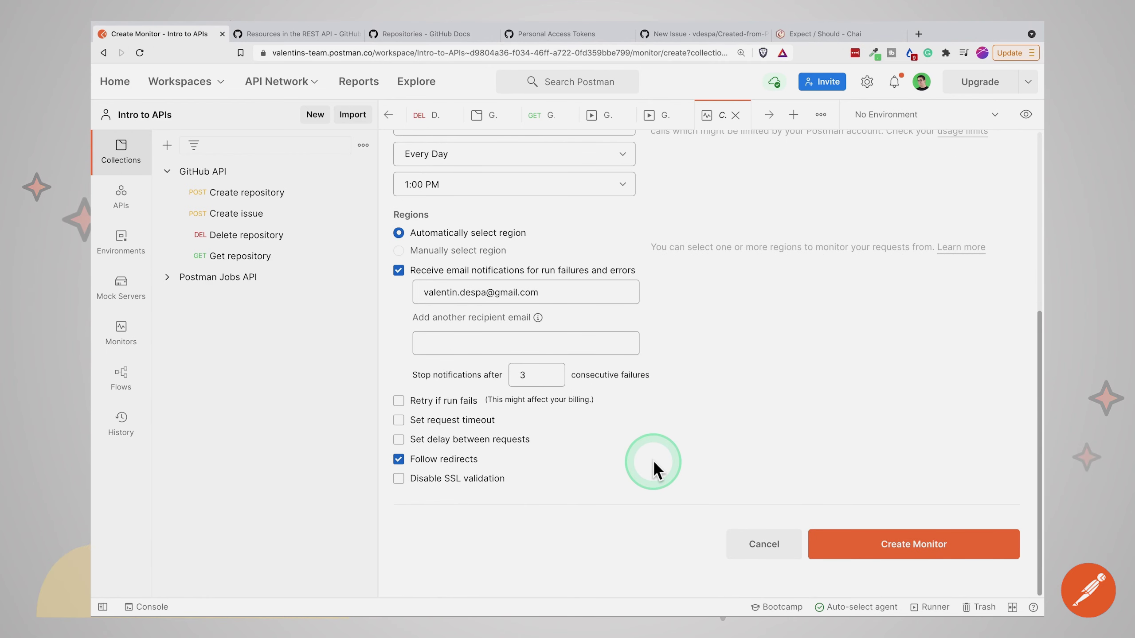
pyautogui.click(911, 543)
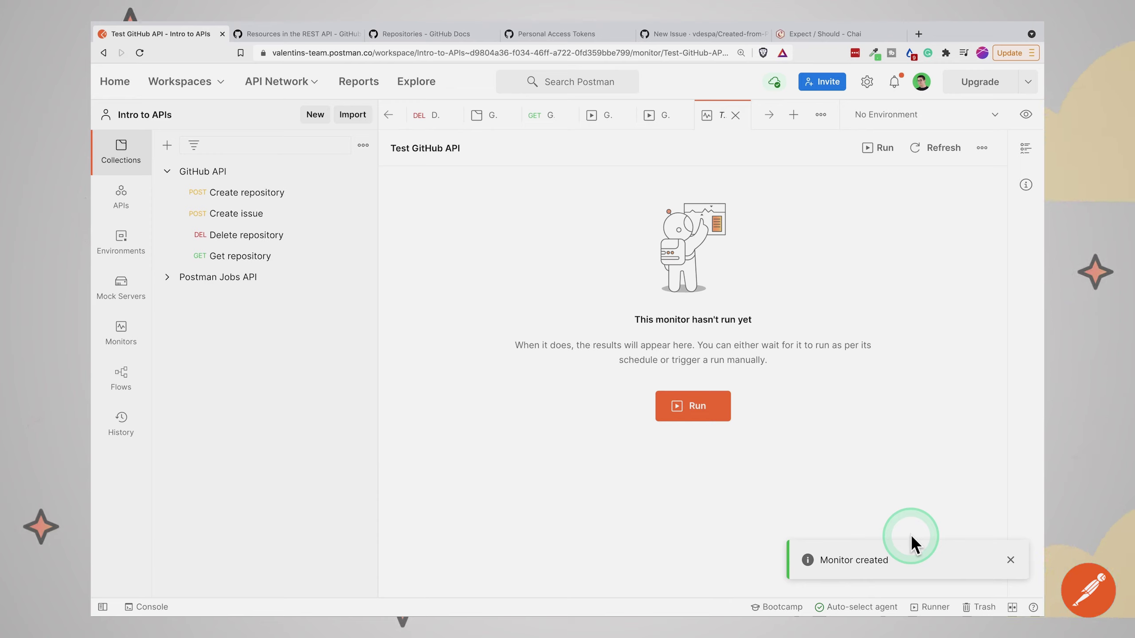
# Run the Test GitHub API monitor manually and review the test results of each request.
pyautogui.click(696, 409)
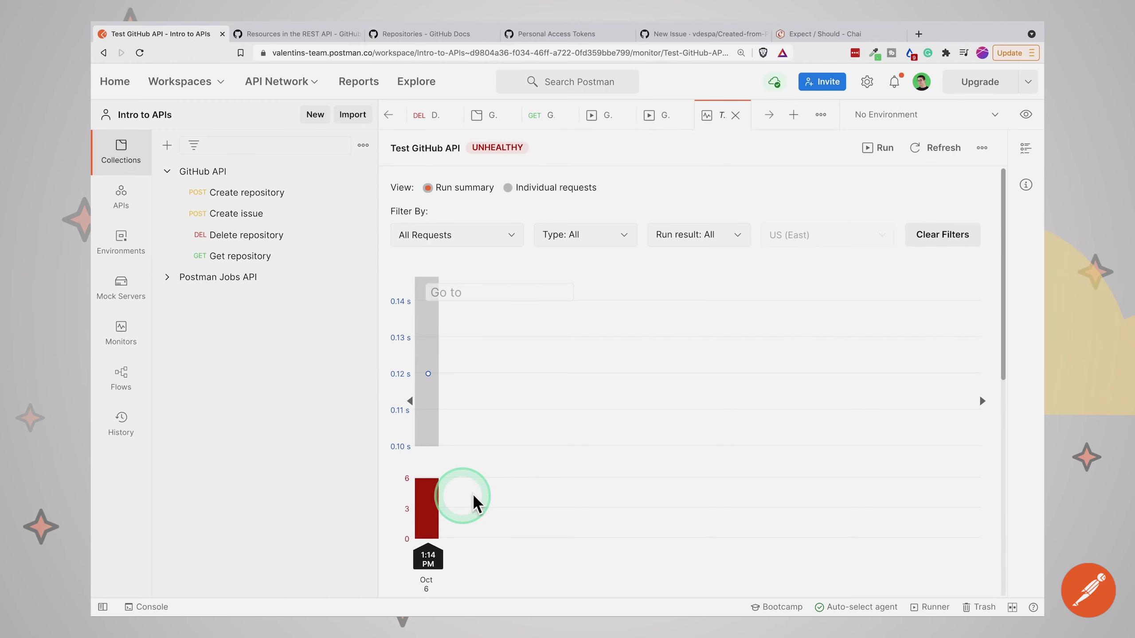
pyautogui.scroll(-3, 501, 500)
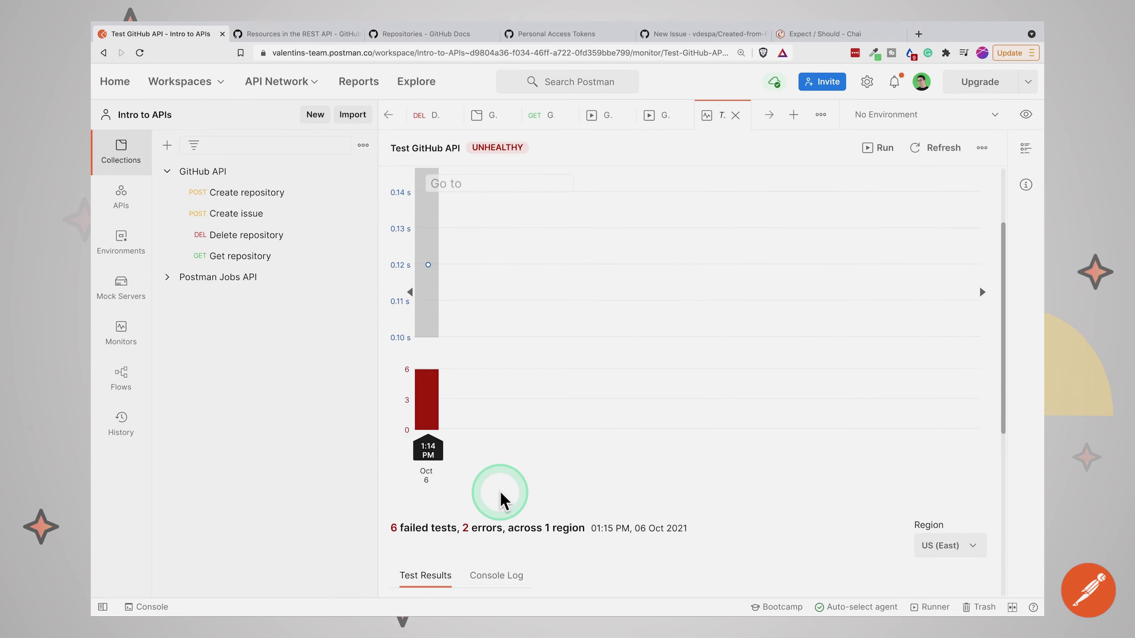
pyautogui.scroll(-3, 582, 476)
pyautogui.scroll(-3, 701, 456)
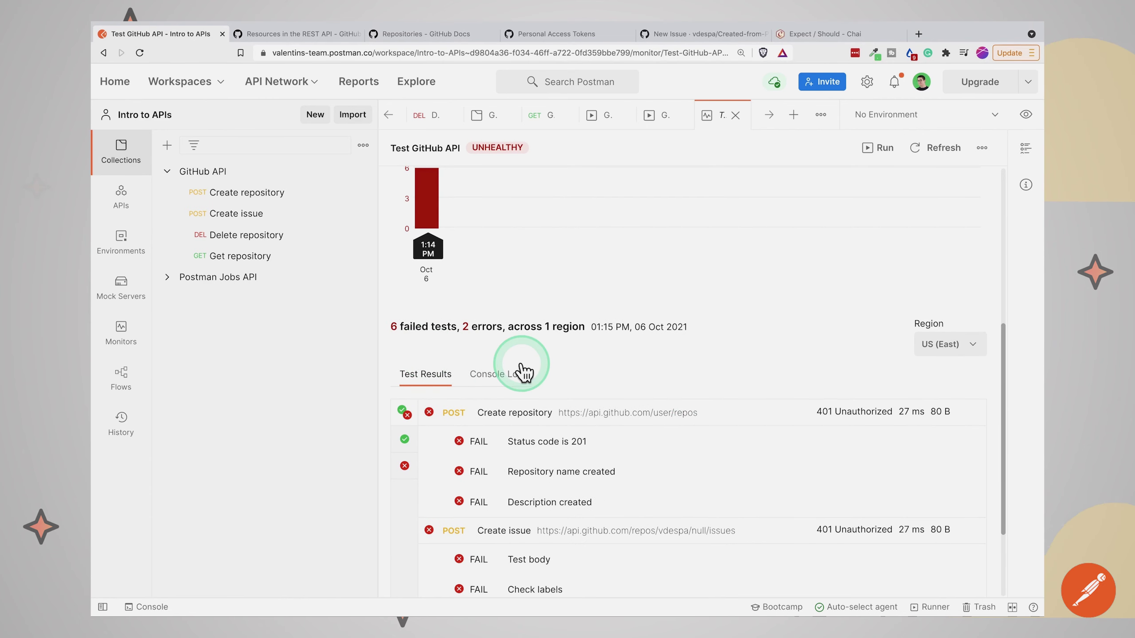
pyautogui.scroll(-2, 522, 372)
pyautogui.scroll(-2, 660, 389)
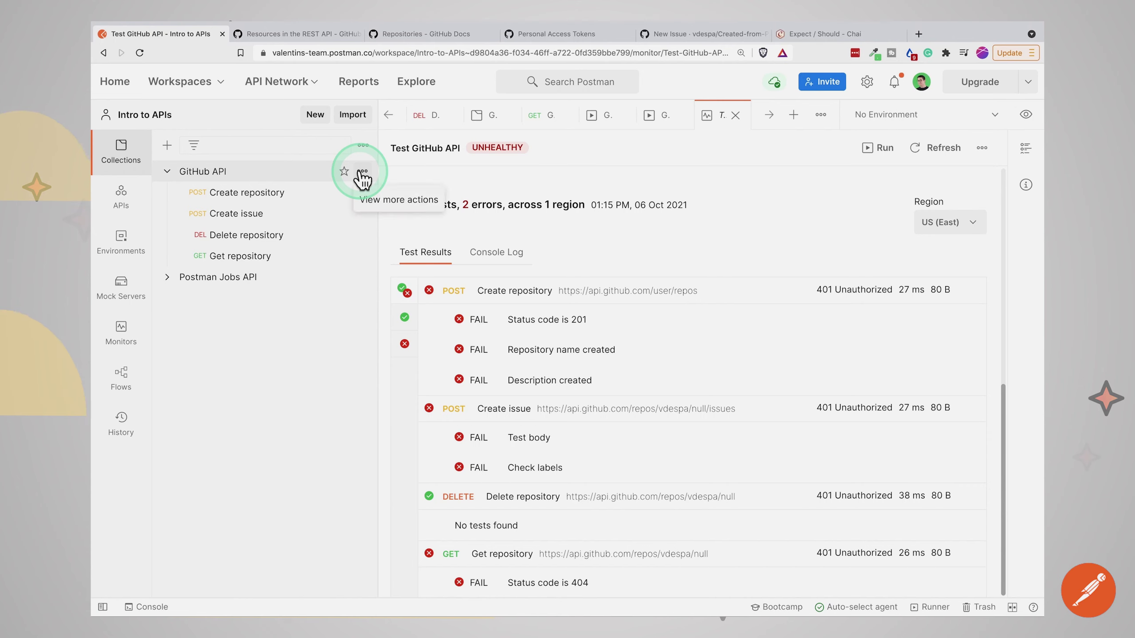
# Open the GitHub API collection for editing at its variables and hide the collection details.
pyautogui.click(363, 172)
pyautogui.click(267, 246)
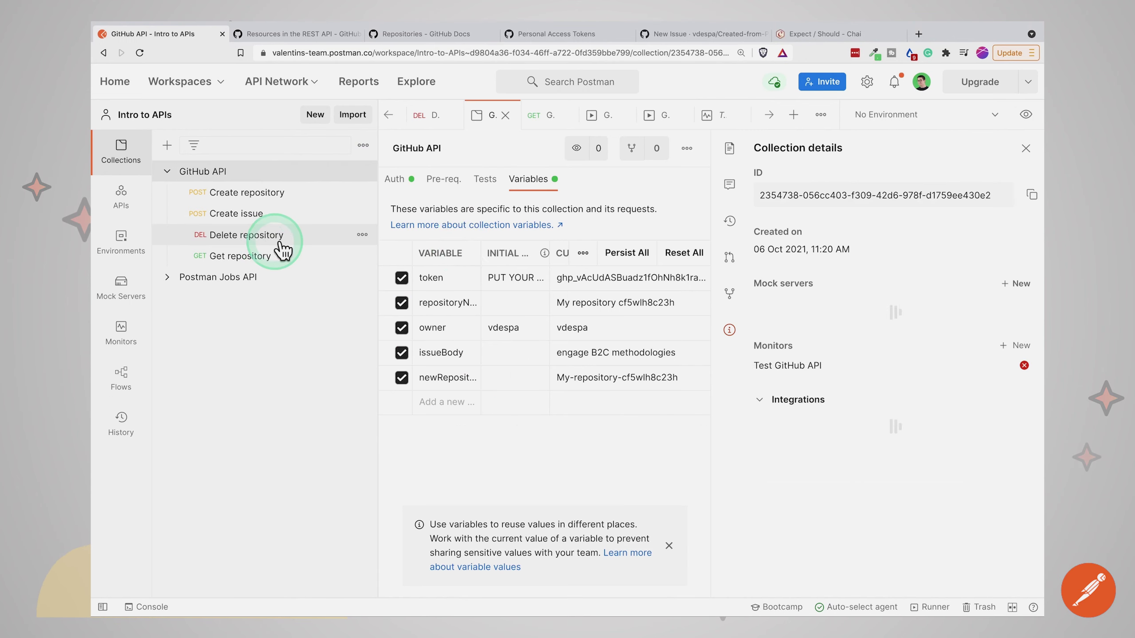
pyautogui.click(1025, 151)
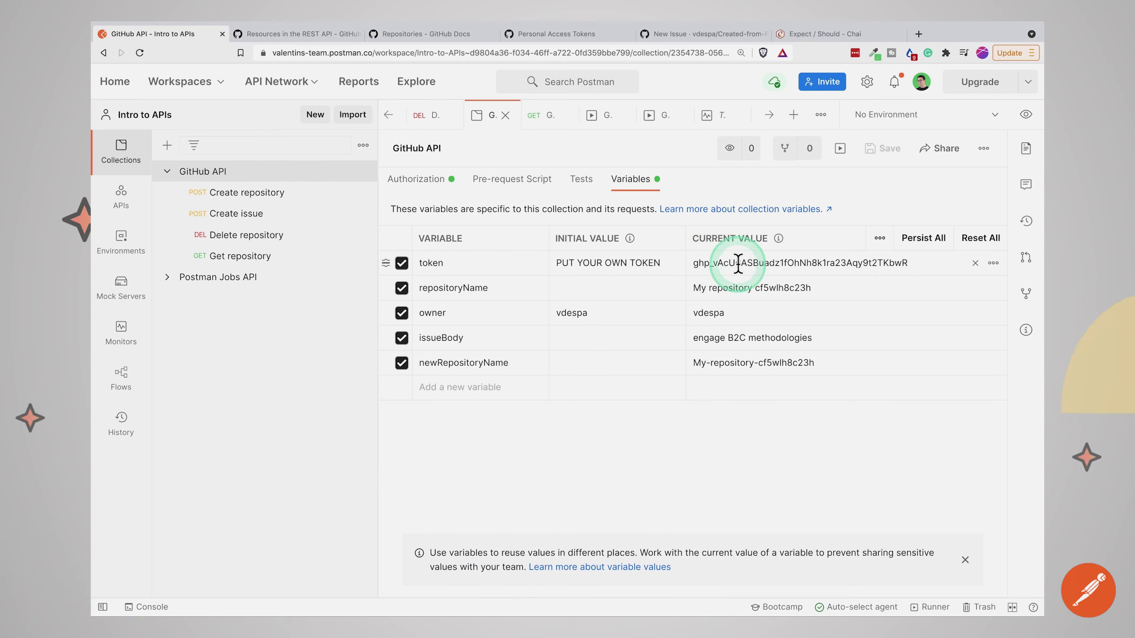
# Replace the token variable's initial value with the access token copied from its current value.
pyautogui.click(758, 267)
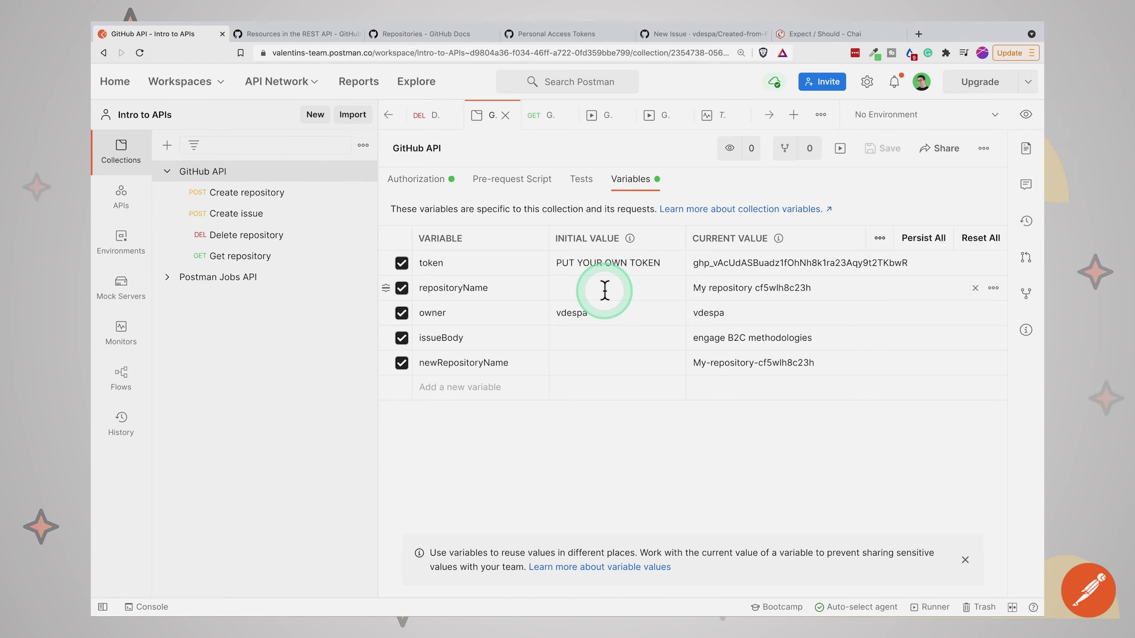
pyautogui.click(722, 264)
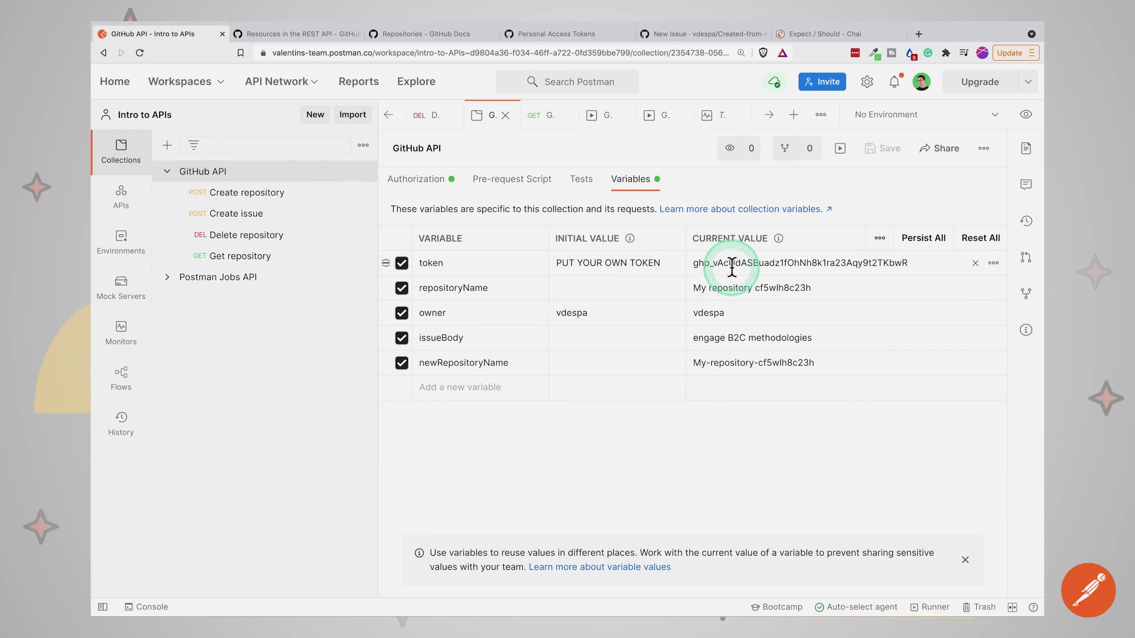
pyautogui.doubleClick(731, 264)
pyautogui.hotkey('ctrl', 'c')
pyautogui.click(633, 266)
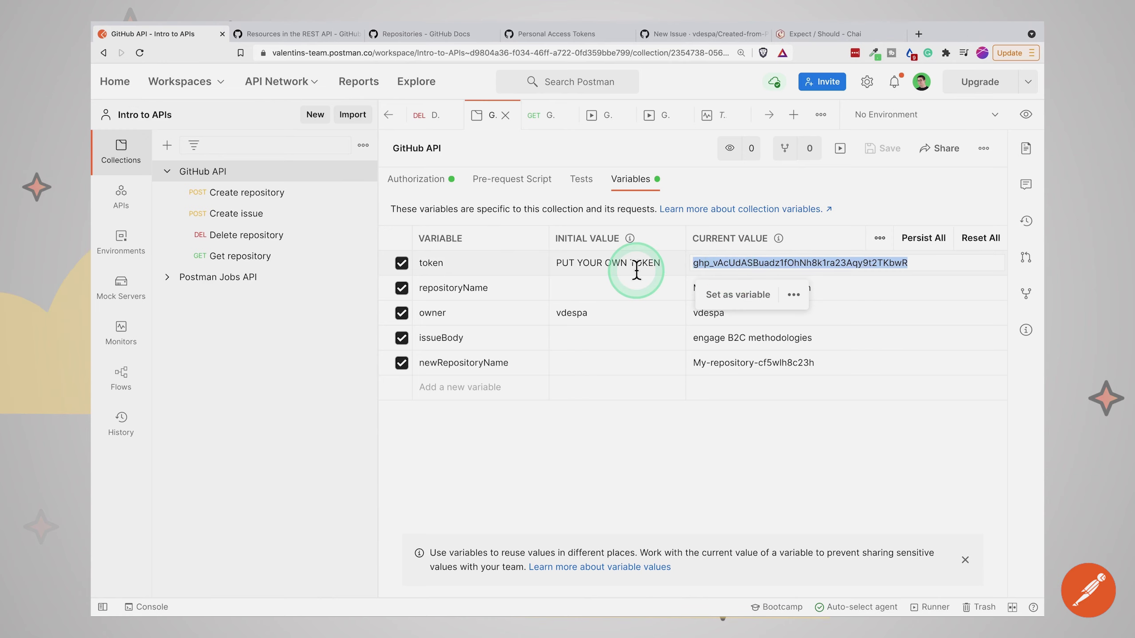
pyautogui.hotkey('ctrl', 'a')
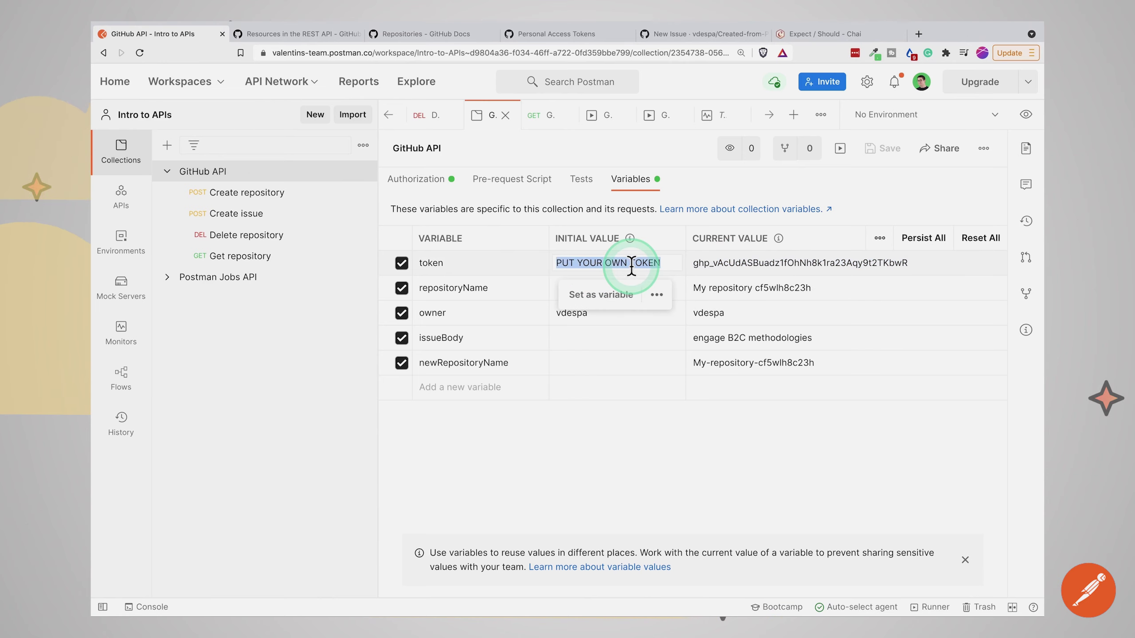
pyautogui.hotkey('ctrl', 'v')
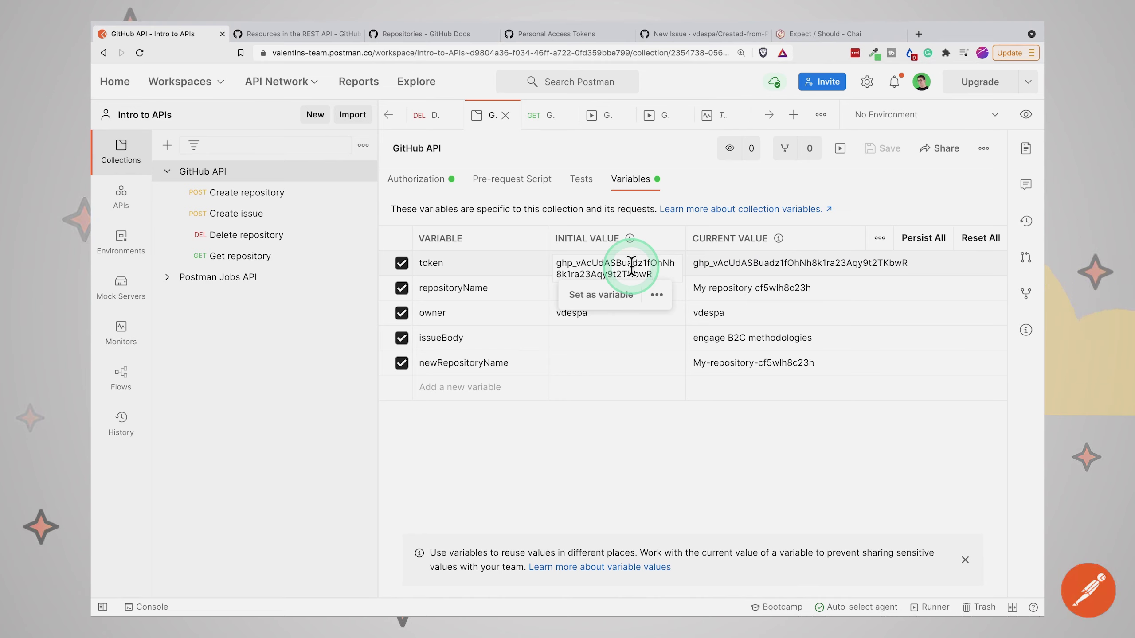
pyautogui.click(522, 237)
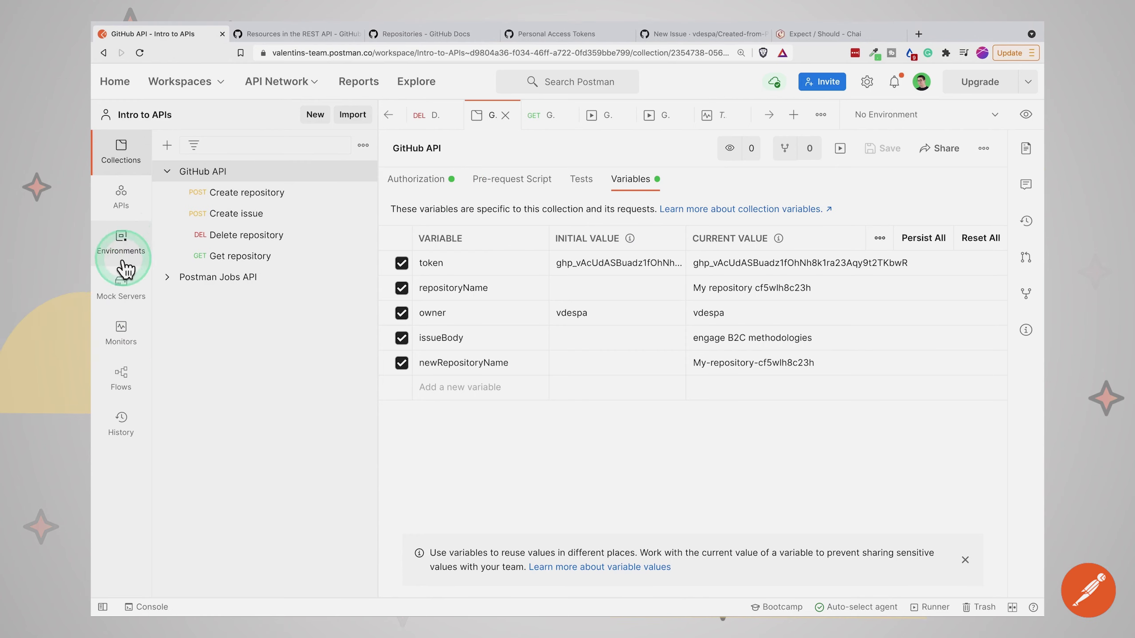
# Return to the Test GitHub API monitor, run it manually again and review the test results of the new run.
pyautogui.click(121, 335)
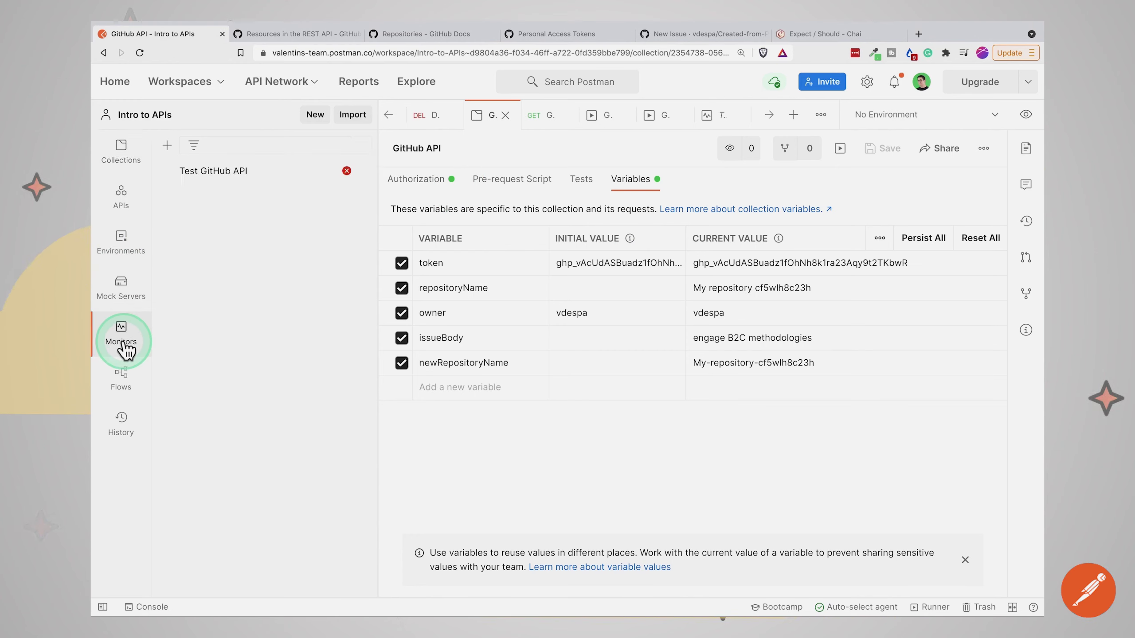
pyautogui.click(205, 181)
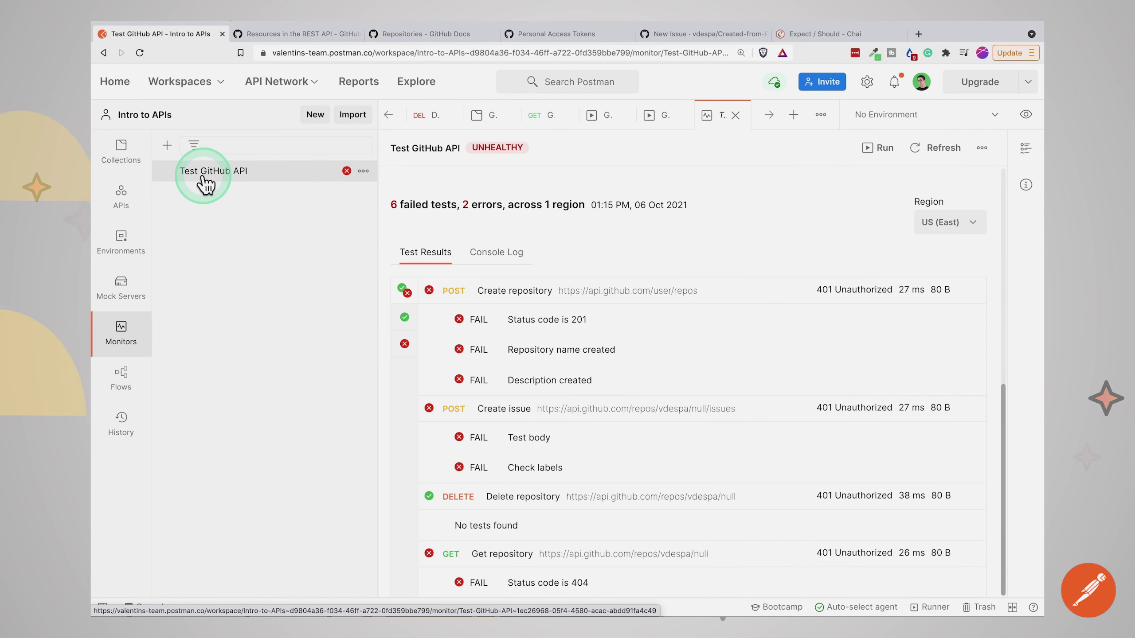
pyautogui.scroll(2, 659, 269)
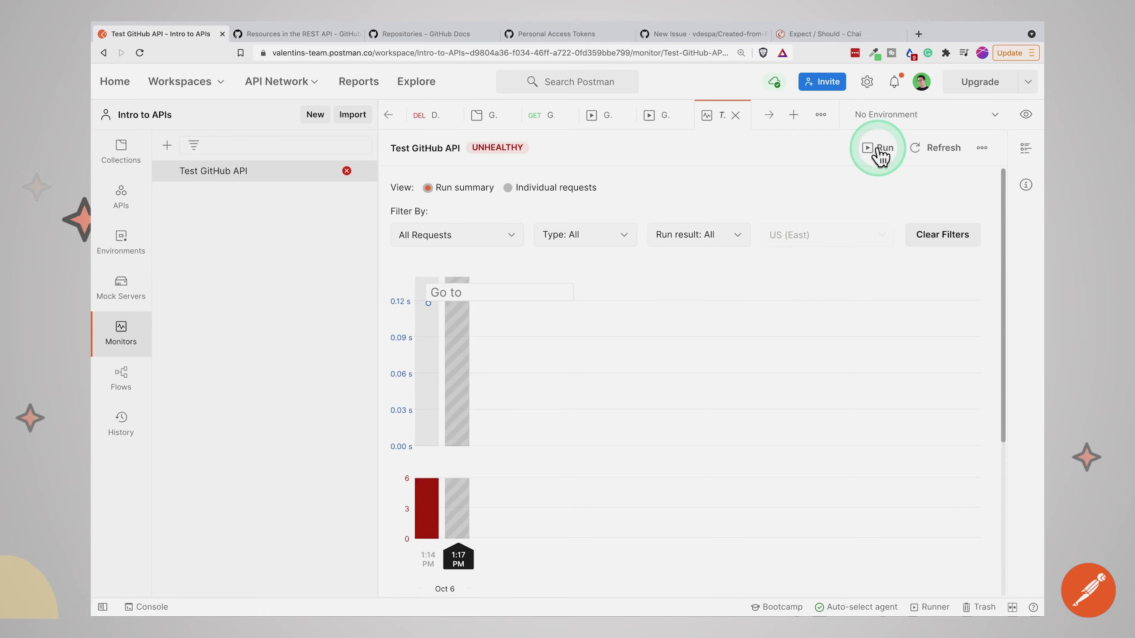
pyautogui.click(457, 367)
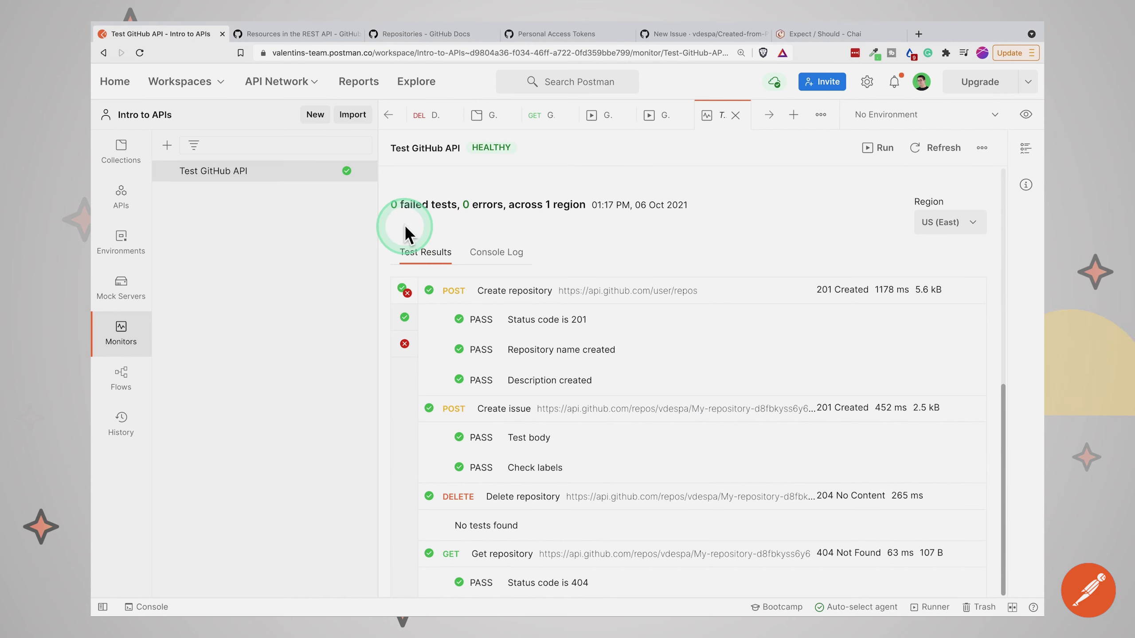